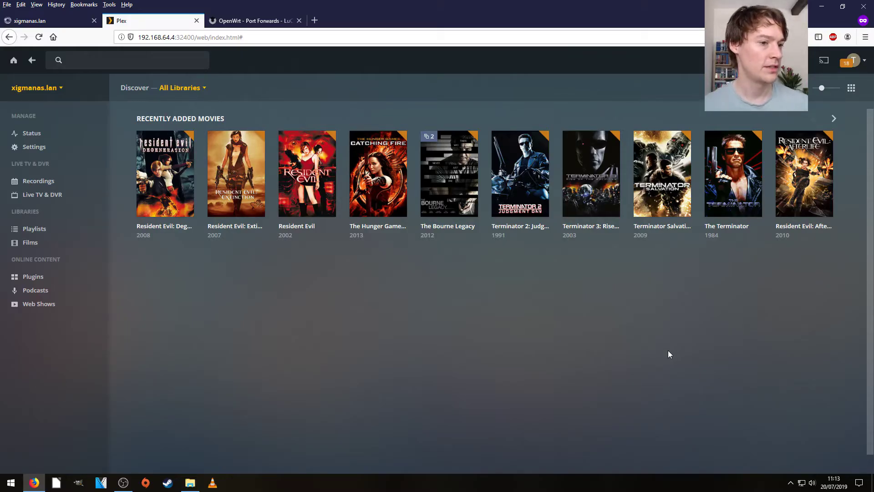
Enable Remote Access for xigmanas.lan in Plex settings and highlight its private address 192.168.64.4.
click(50, 154)
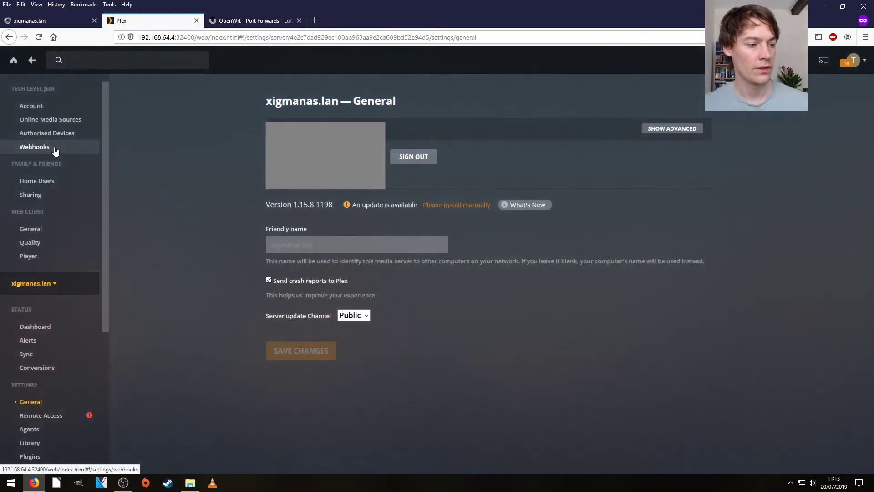
click(56, 421)
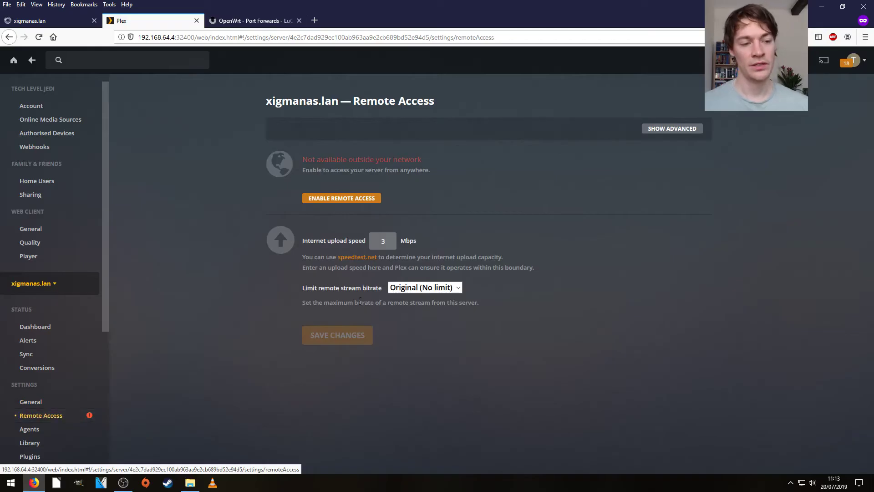
click(333, 202)
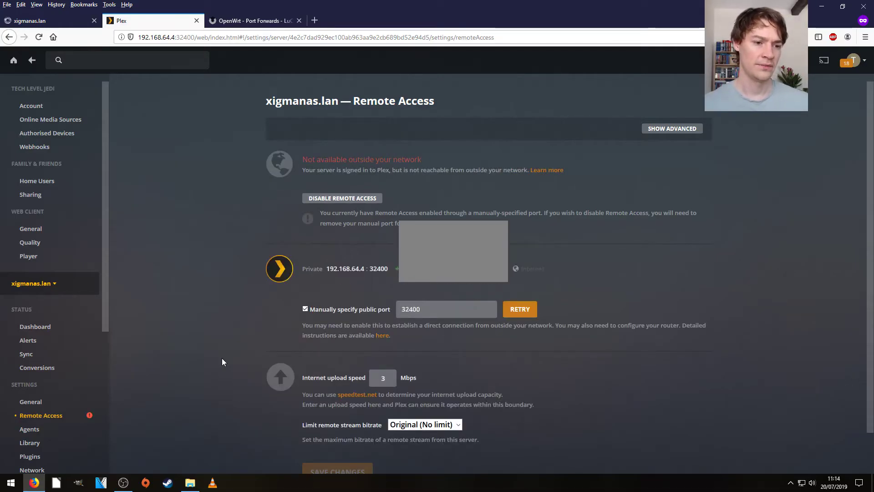
scroll(310, 278, down, 1)
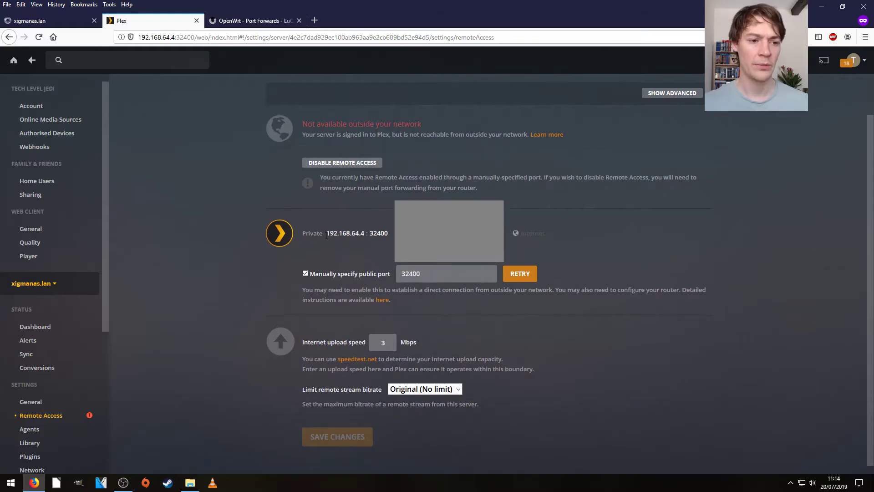
drag(325, 233, 366, 236)
click(368, 244)
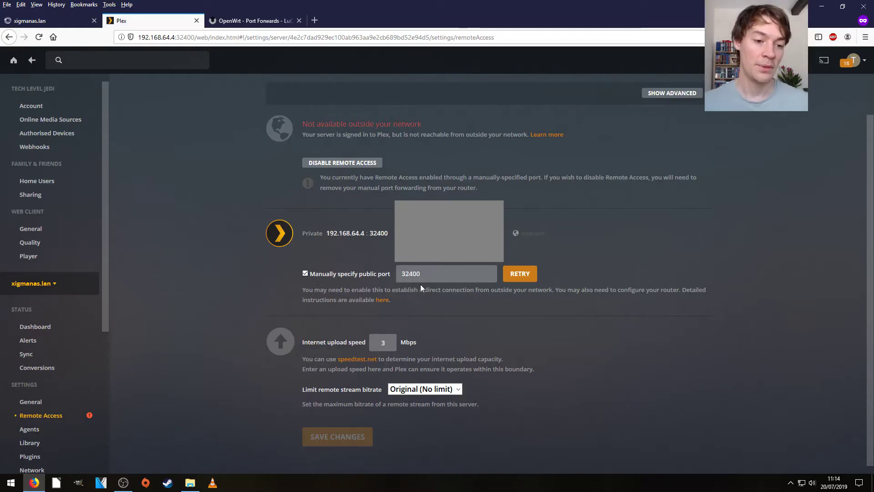
drag(402, 270, 436, 270)
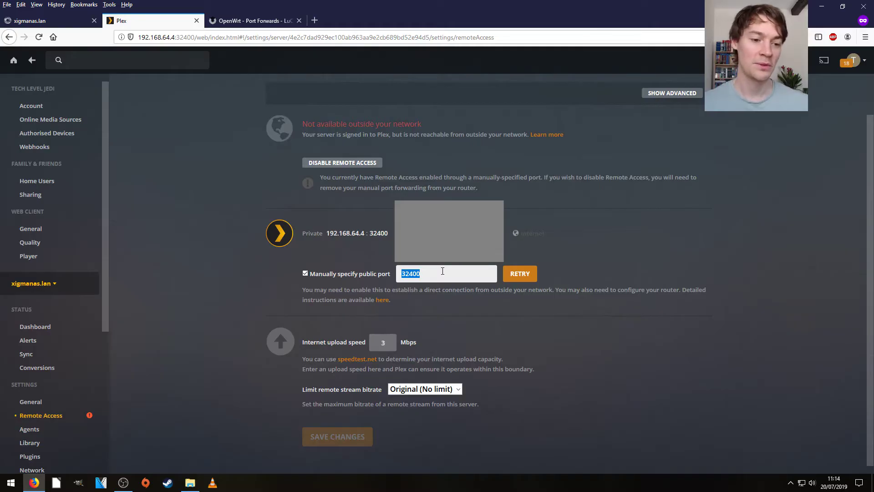
click(442, 271)
drag(443, 271, 400, 273)
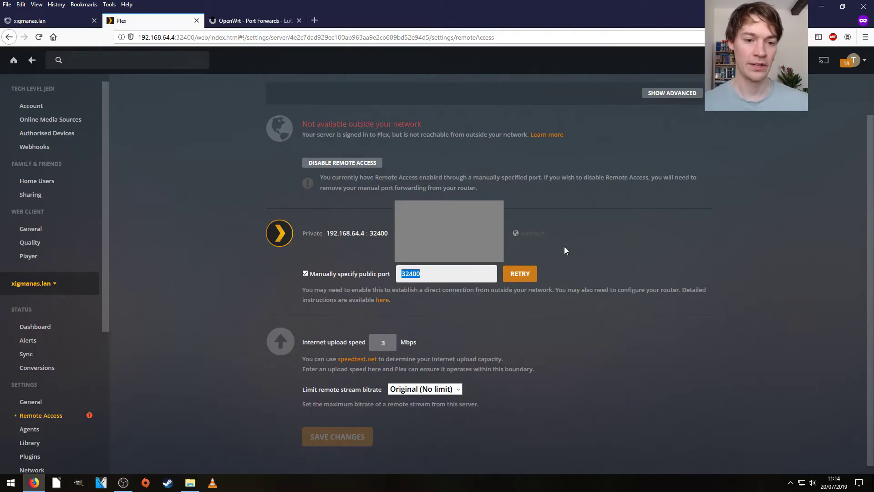
click(597, 276)
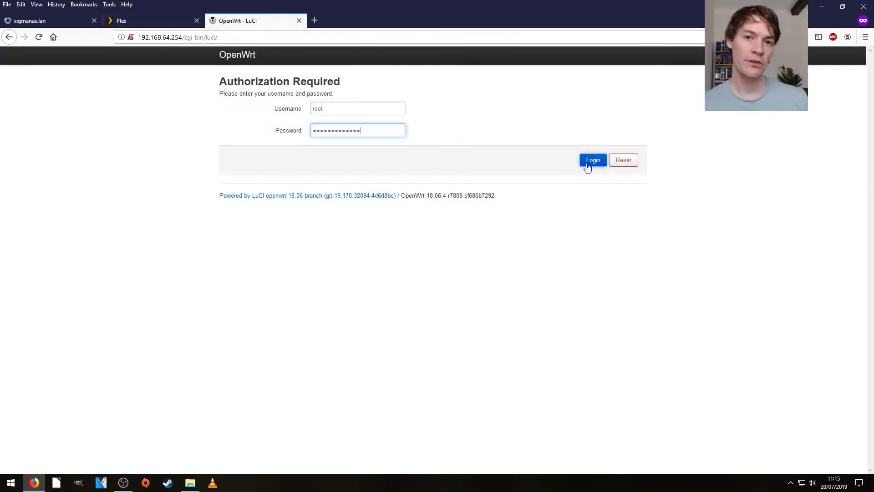
Log in to the router and go to Network > Firewall > Port Forwards.
click(587, 164)
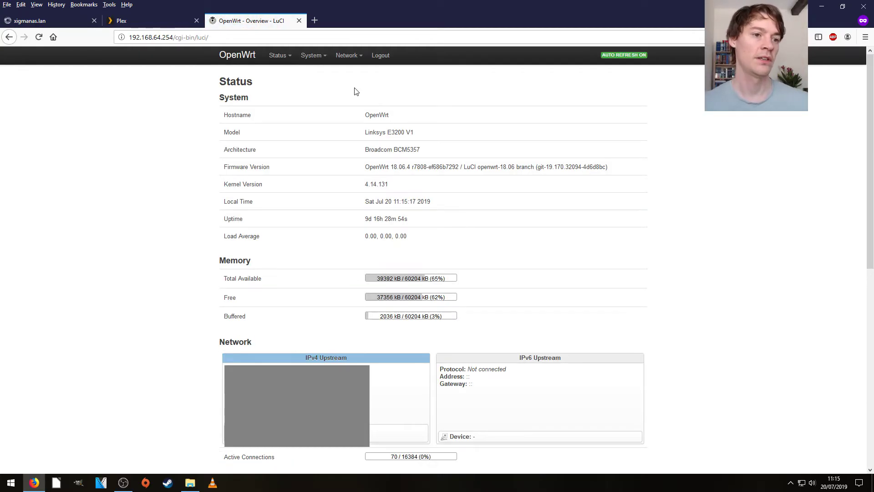
mouse_move(346, 57)
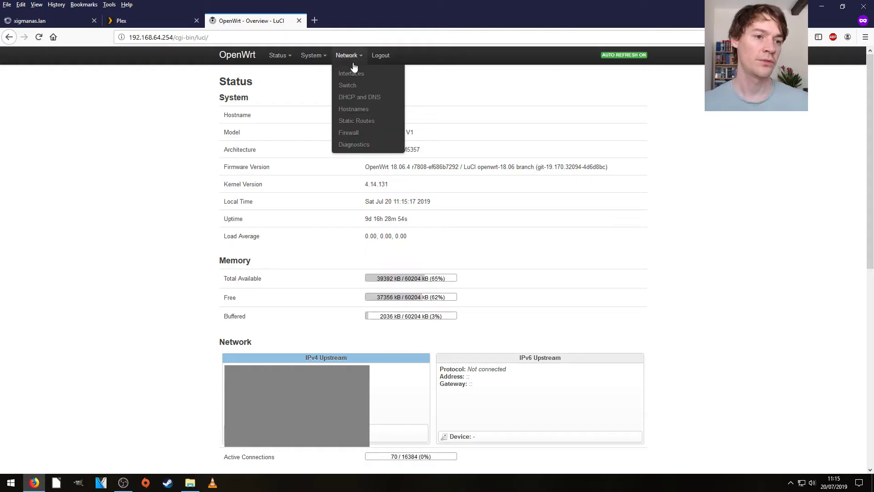
click(362, 133)
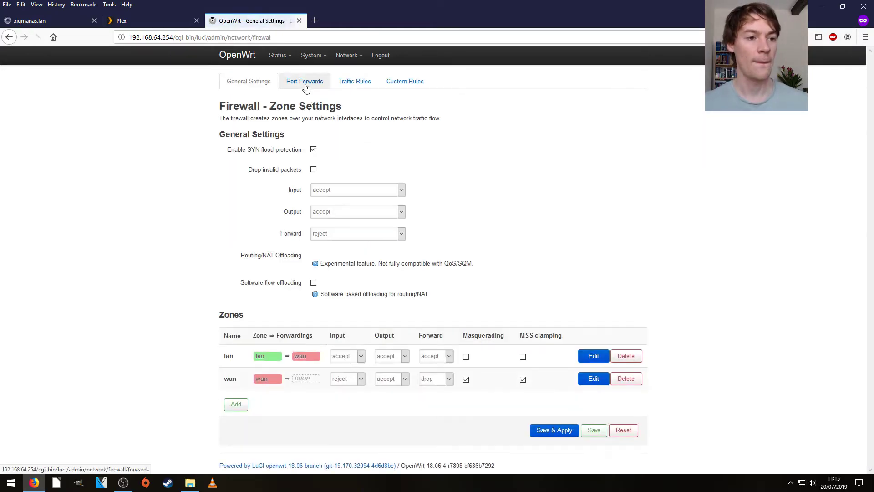
click(305, 82)
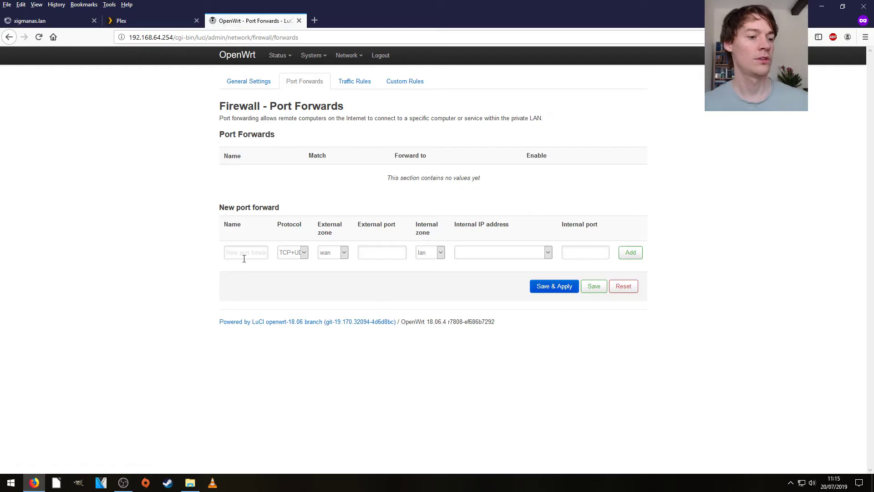
Name the new port forward 'Plex', set protocol TCP and external port 32400.
click(244, 257)
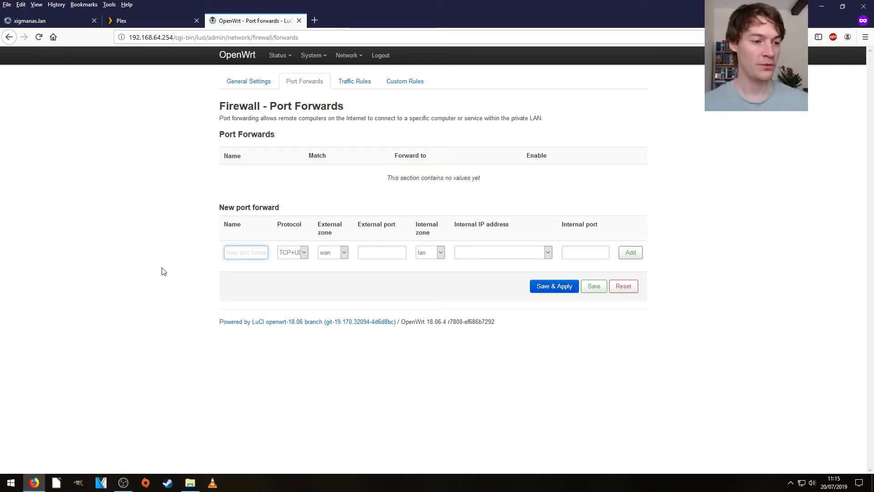
text(P)
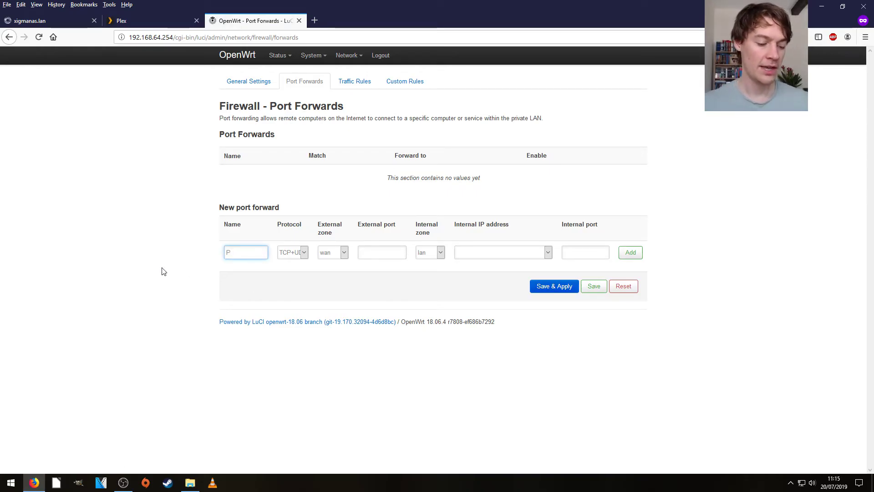
text(lex)
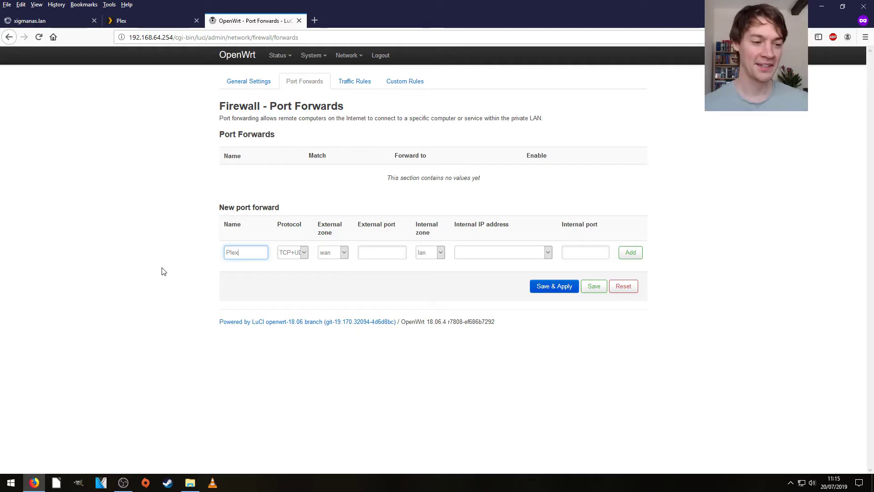
click(298, 252)
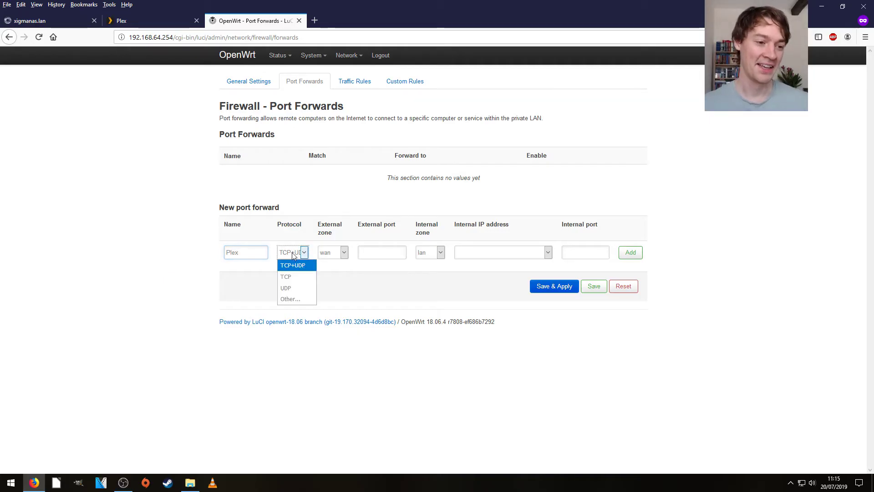
click(298, 276)
click(390, 254)
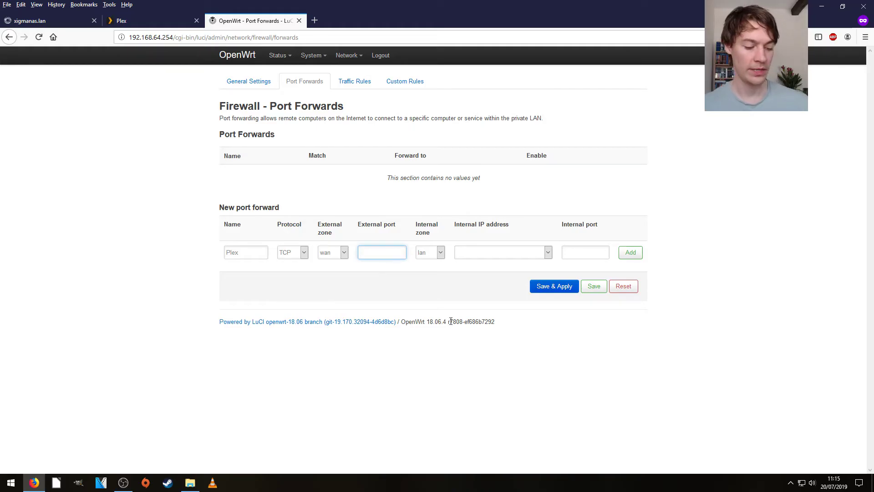
text(32400)
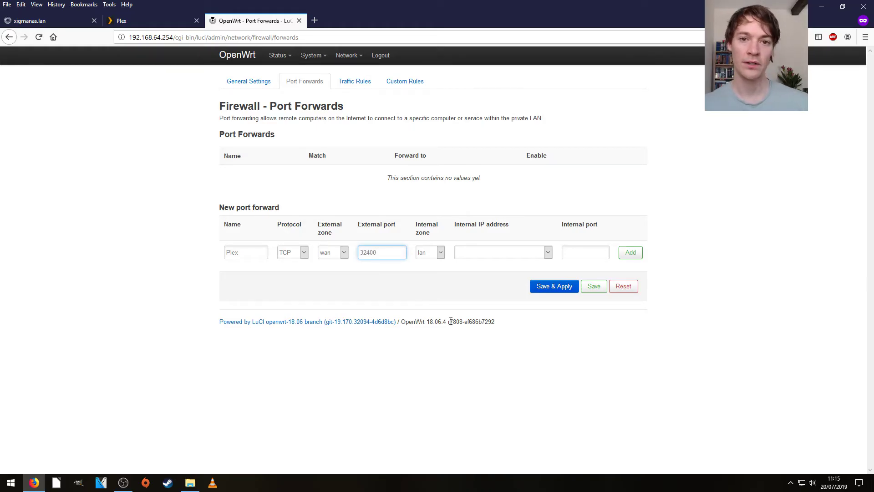
click(146, 21)
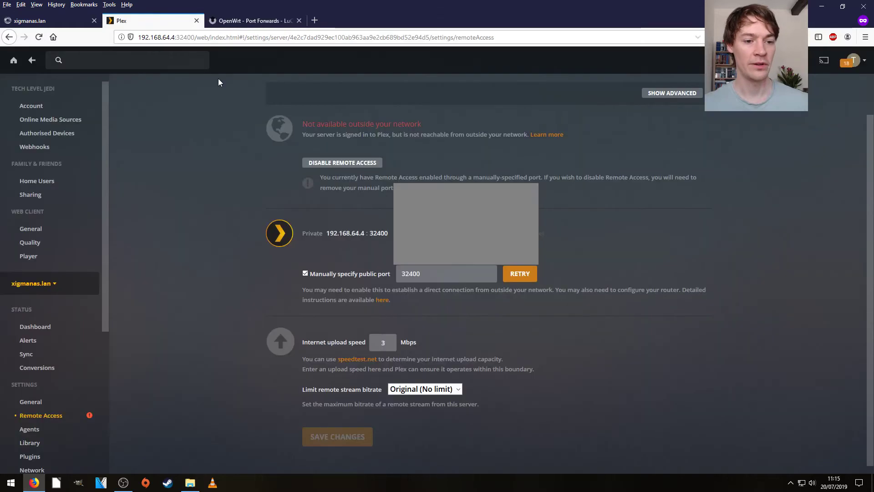
click(252, 21)
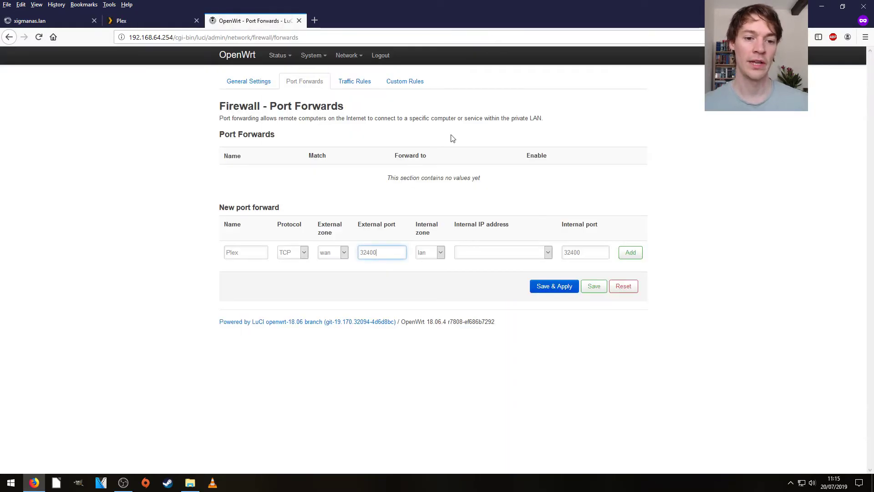
Keep internal port 32400, target 192.168.64.4 (XigmaNAS.lan), and add the rule.
double_click(586, 254)
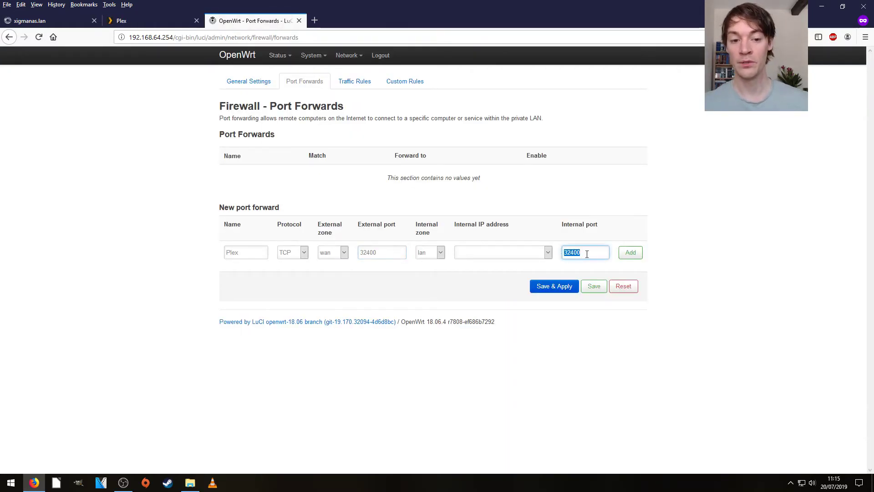
click(587, 254)
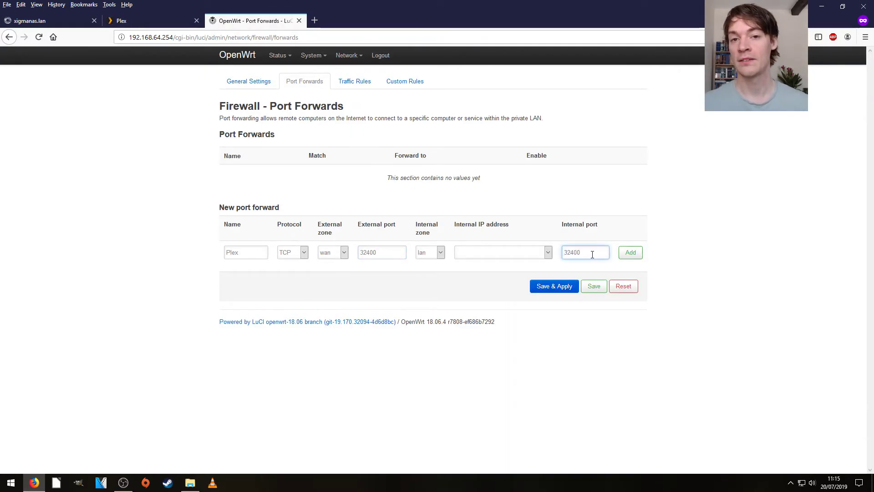
click(525, 252)
key(Down)
key(Down)
key(Down)
key(Down)
key(Down)
key(Down)
key(Down)
key(Down)
key(Down)
key(Down)
key(Down)
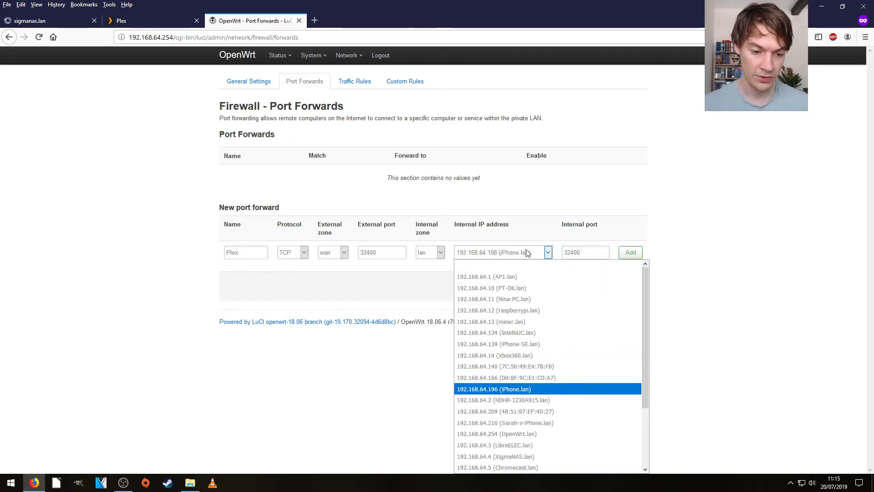
key(Down)
key(Down)
key(Down)
key(Down)
key(Down)
key(Down)
key(Return)
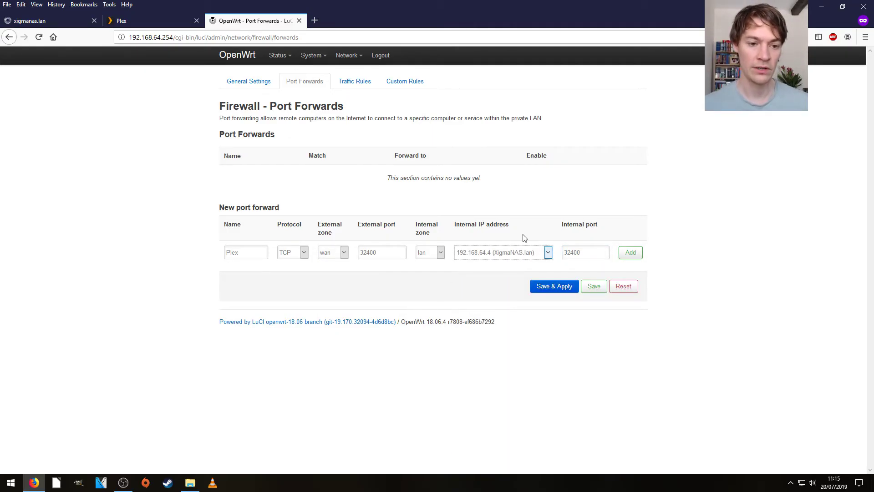
click(630, 255)
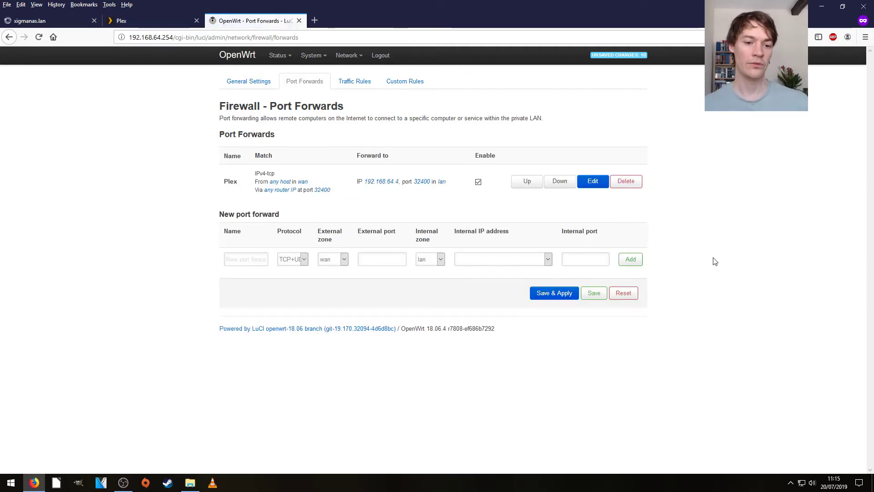
Save & Apply the firewall configuration with the Plex port forward.
click(559, 295)
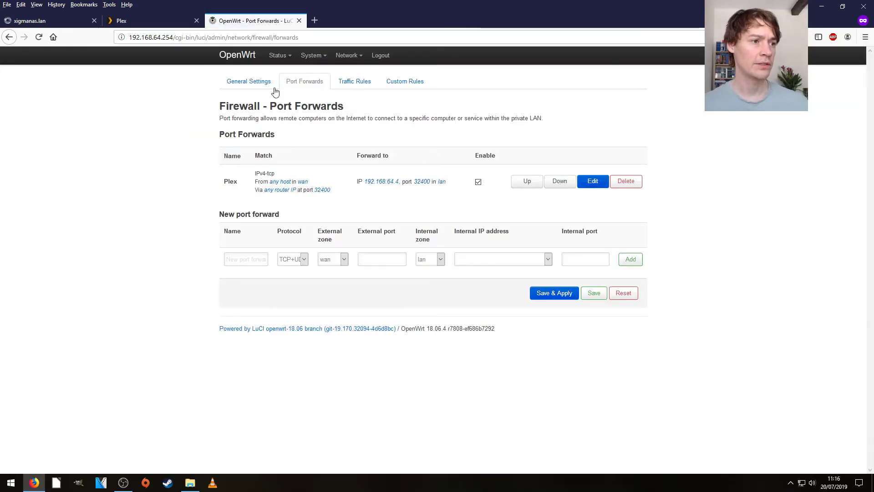
Retry the Plex remote connection check and turn Remote Access back on for xigmanas.lan.
click(176, 24)
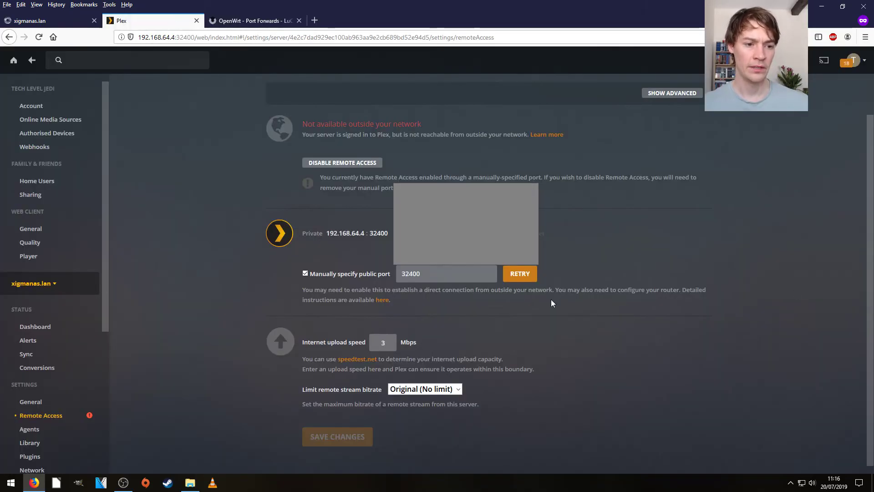
click(521, 275)
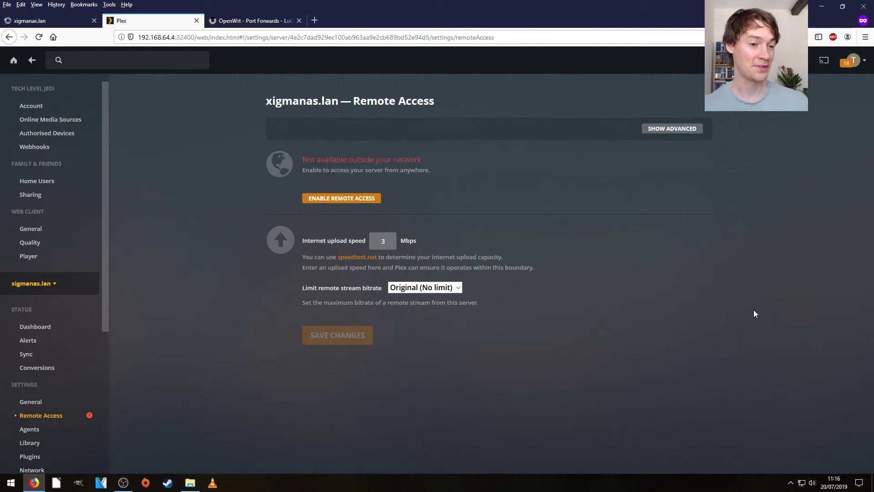
click(361, 199)
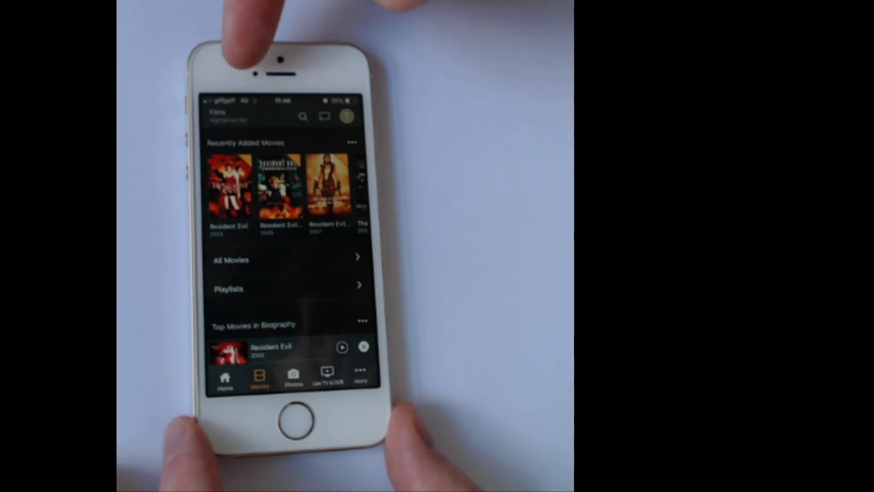
Play Resident Evil (2002) from Recently Added Movies and show the player controls.
click(210, 180)
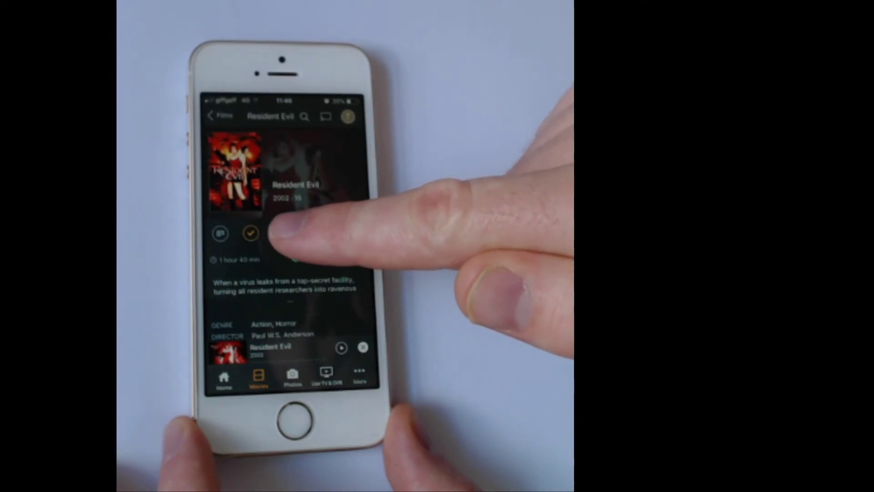
click(284, 233)
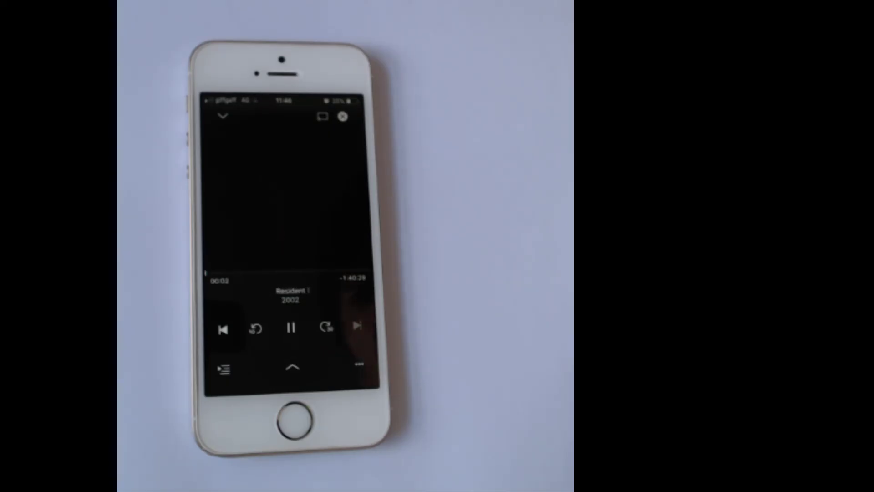
click(289, 230)
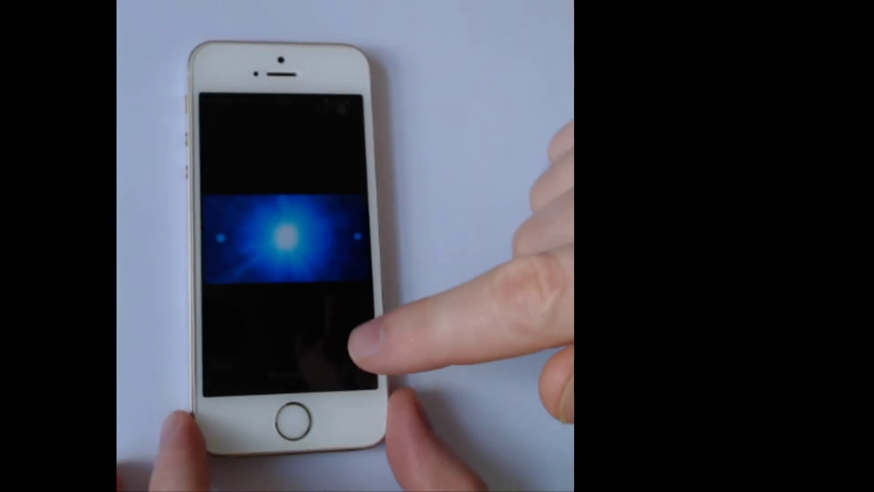